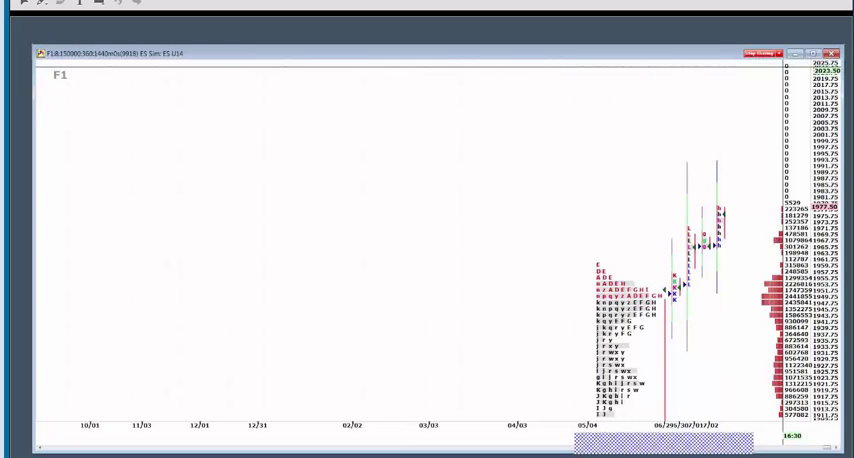
# Switch from the F1 chart to the F2 30-minute ES U14 intraday chart.
pyautogui.press('F2')
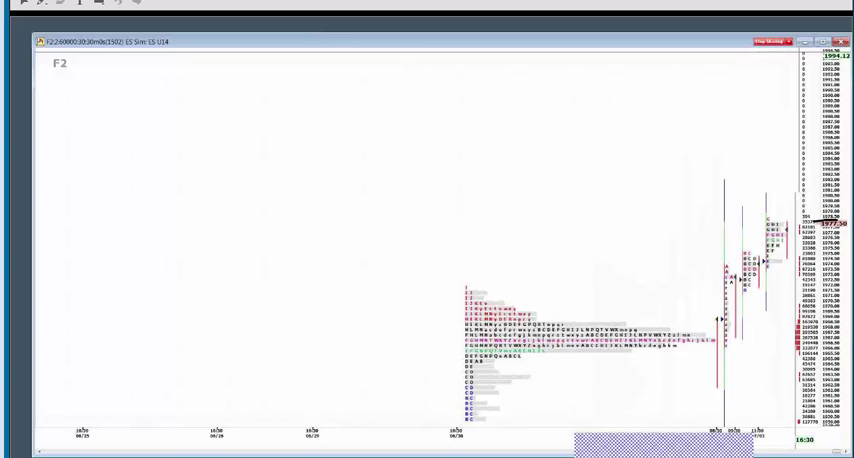
# Draw a pen mark beside the current ES price on the price axis.
pyautogui.moveTo(812, 200)
pyautogui.mouseDown()
pyautogui.moveTo(820, 217)
pyautogui.moveTo(828, 201)
pyautogui.mouseUp()
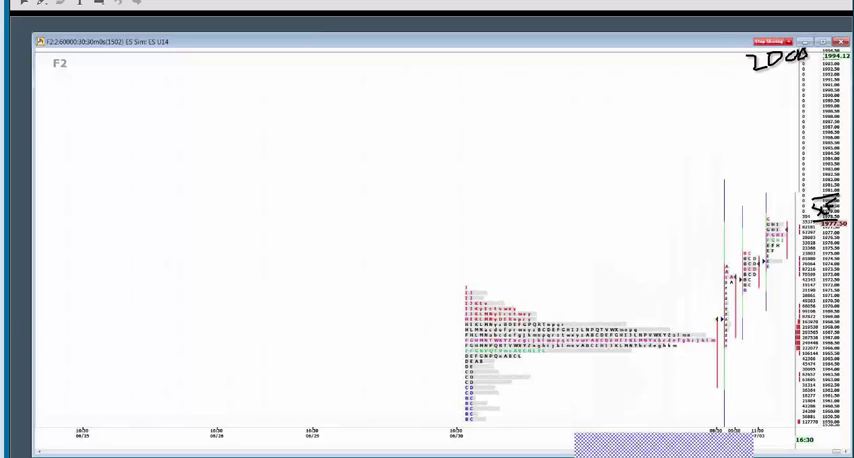
# Draw three more ES level marks beside the latest candles and the price axis.
pyautogui.moveTo(753, 253); pyautogui.dragTo(792, 250)
pyautogui.moveTo(805, 292); pyautogui.dragTo(824, 290)
pyautogui.moveTo(784, 267)
pyautogui.mouseDown()
pyautogui.moveTo(784, 286)
pyautogui.moveTo(804, 282)
pyautogui.mouseUp()
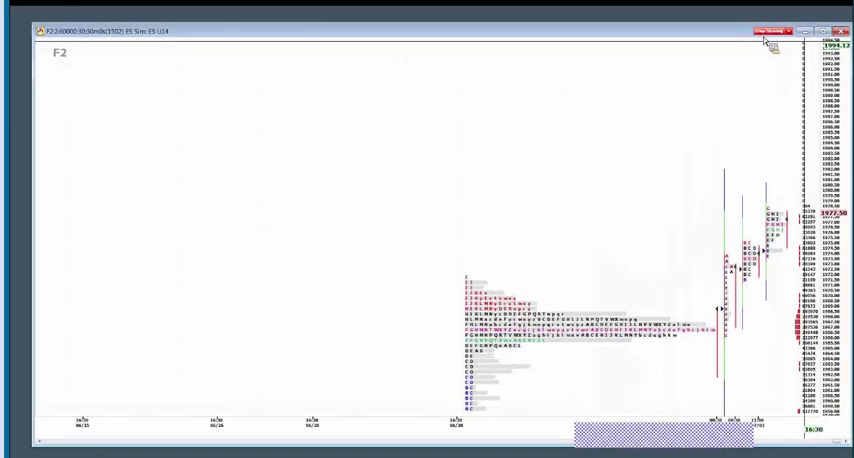
# Close the ES chart and draw two level lines on the recent ZN profile.
pyautogui.click(816, 42)
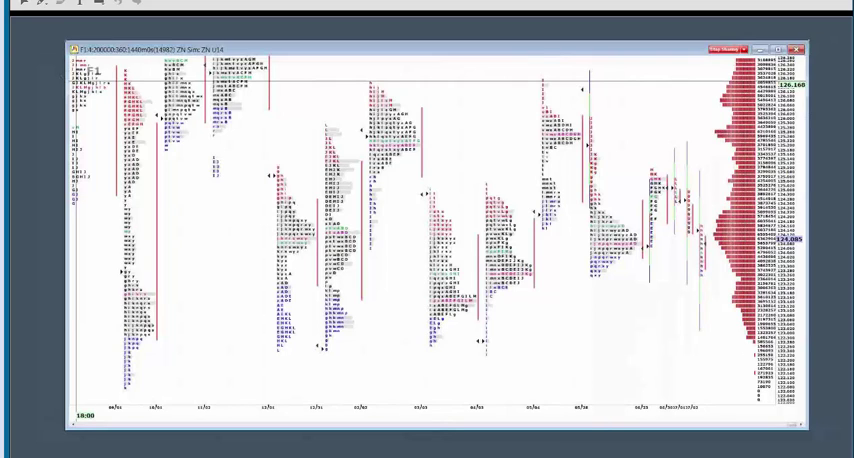
pyautogui.moveTo(719, 220); pyautogui.dragTo(677, 224)
pyautogui.moveTo(690, 287)
pyautogui.mouseDown()
pyautogui.moveTo(719, 279)
pyautogui.moveTo(705, 325)
pyautogui.moveTo(745, 320)
pyautogui.mouseUp()
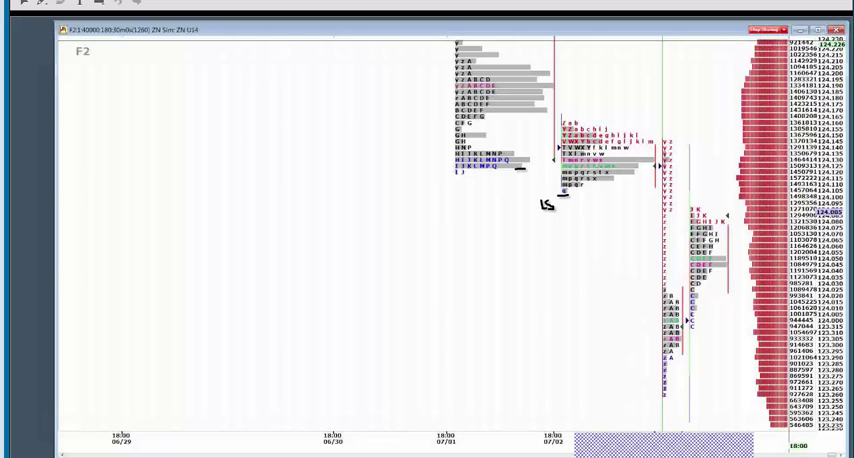
# Complete the handwritten number beside the ZN profile and mark a level over the price column.
pyautogui.moveTo(565, 199); pyautogui.dragTo(567, 212)
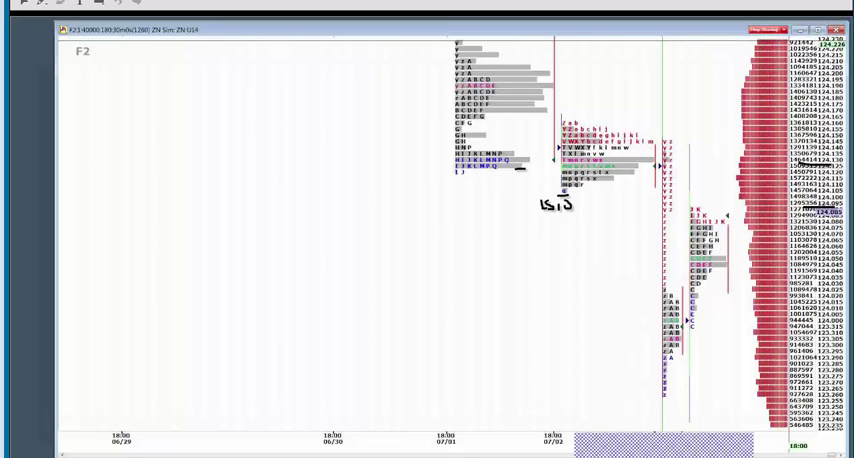
pyautogui.moveTo(798, 178); pyautogui.dragTo(815, 198)
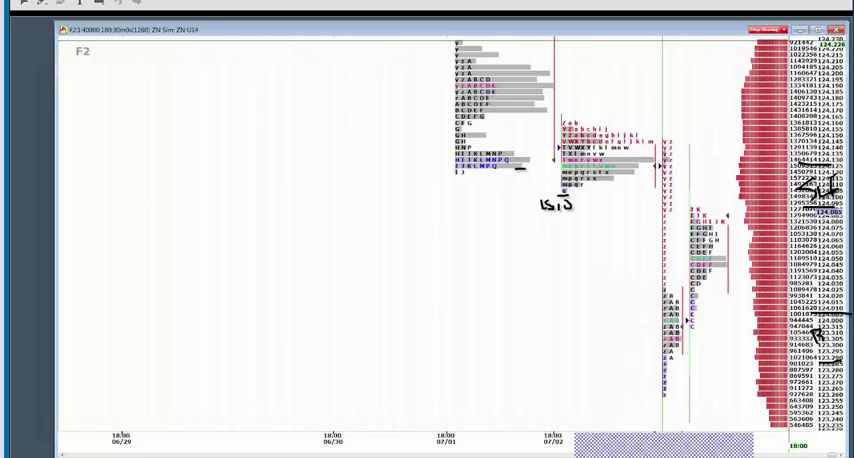
# Draw a horizontal level line below the latest ZN profile.
pyautogui.moveTo(680, 358); pyautogui.dragTo(724, 358)
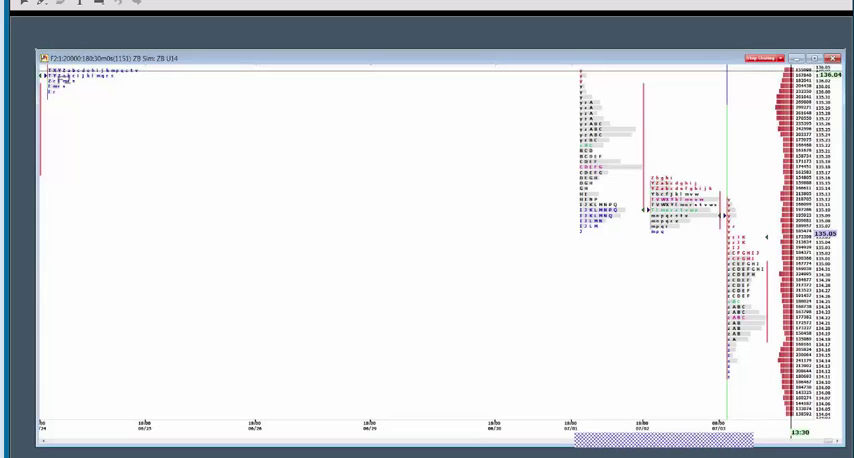
# Draw a level line under the ZB profile and a B2 buy mark low on the ladder.
pyautogui.moveTo(580, 238); pyautogui.dragTo(728, 240)
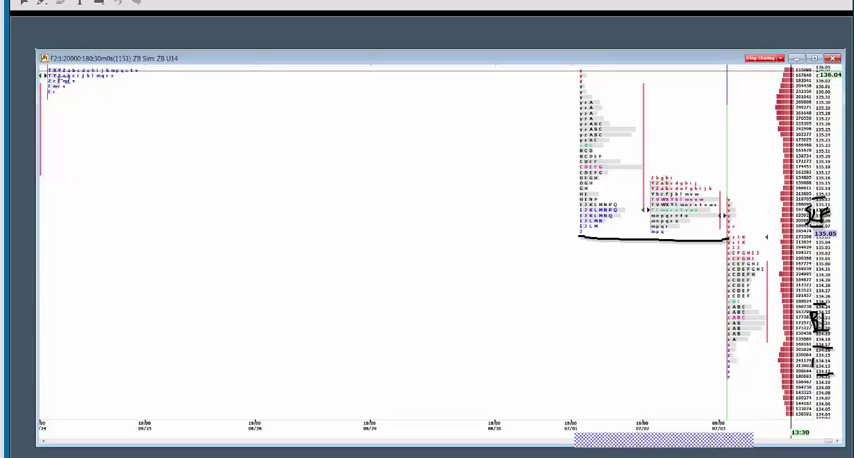
pyautogui.moveTo(812, 356)
pyautogui.mouseDown()
pyautogui.moveTo(826, 372)
pyautogui.moveTo(834, 366)
pyautogui.mouseUp()
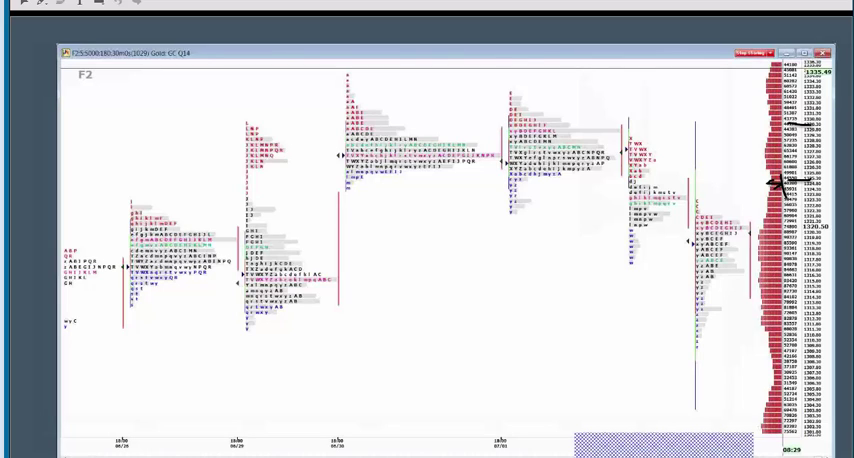
# Draw the S2 sell label, B1 buy label and buy level lines on the gold price ladder.
pyautogui.moveTo(758, 124); pyautogui.dragTo(775, 118)
pyautogui.moveTo(796, 291)
pyautogui.mouseDown()
pyautogui.moveTo(819, 289)
pyautogui.moveTo(816, 266)
pyautogui.mouseUp()
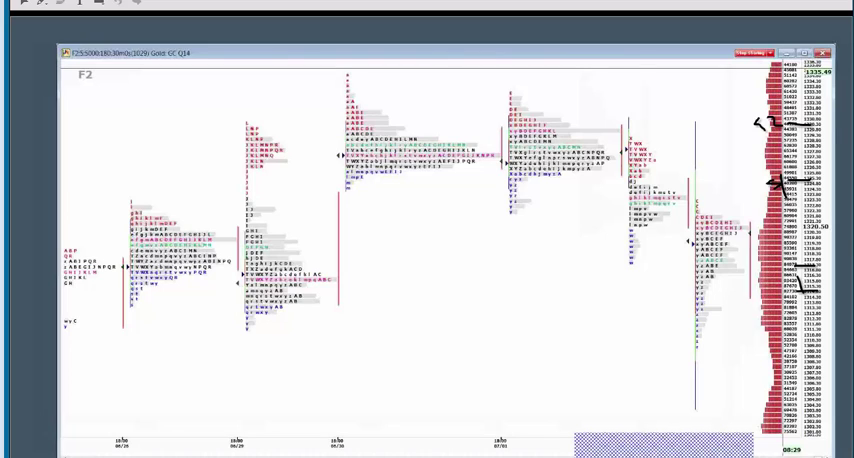
pyautogui.moveTo(795, 272); pyautogui.dragTo(807, 289)
pyautogui.moveTo(800, 321); pyautogui.dragTo(824, 319)
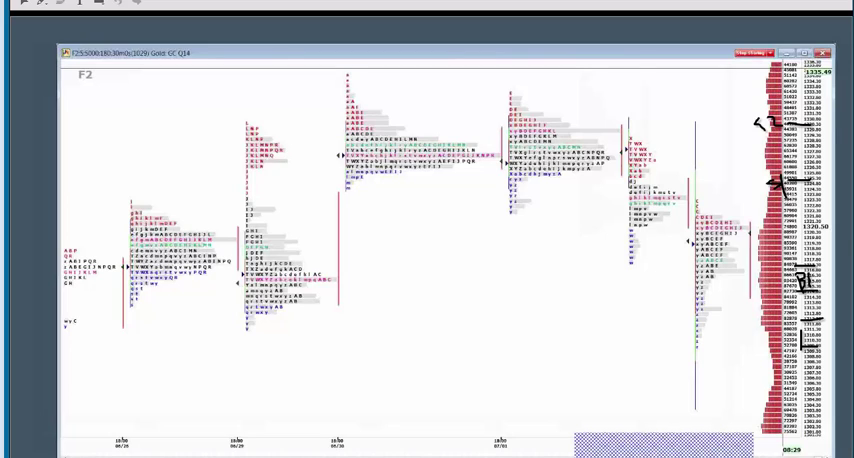
pyautogui.moveTo(798, 325)
pyautogui.mouseDown()
pyautogui.moveTo(808, 350)
pyautogui.moveTo(836, 334)
pyautogui.mouseUp()
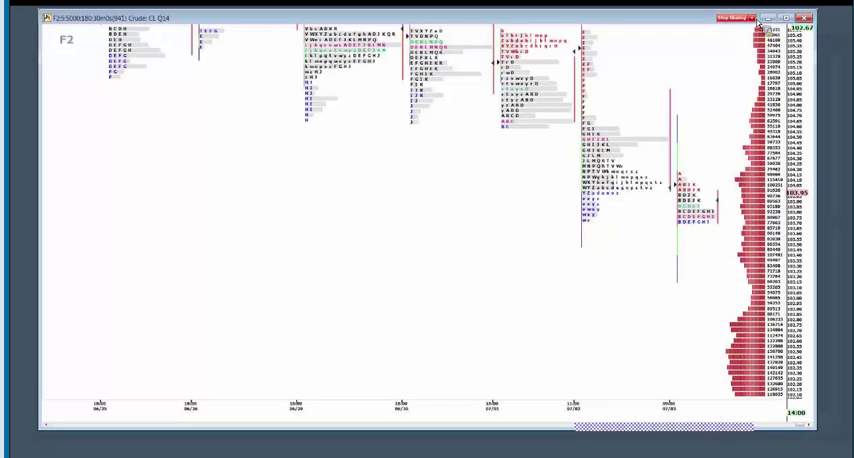
# Select the CL Q14 chart and draw its lowest buy level line on the price ladder.
pyautogui.click(758, 18)
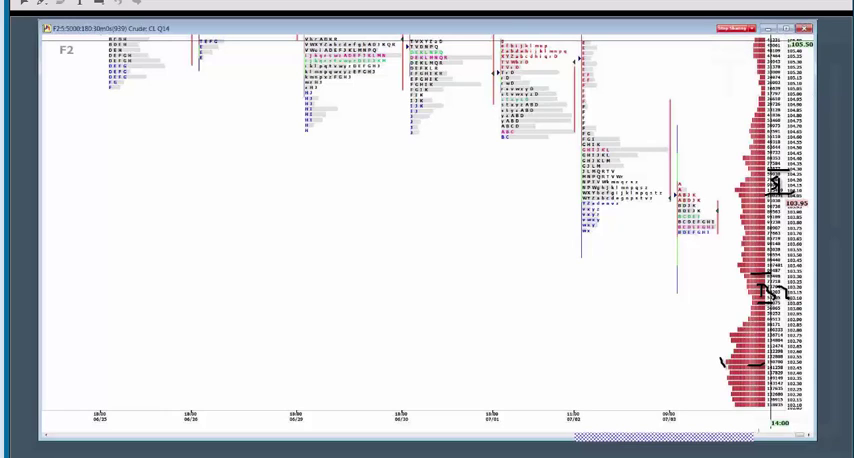
pyautogui.moveTo(735, 362); pyautogui.dragTo(755, 364)
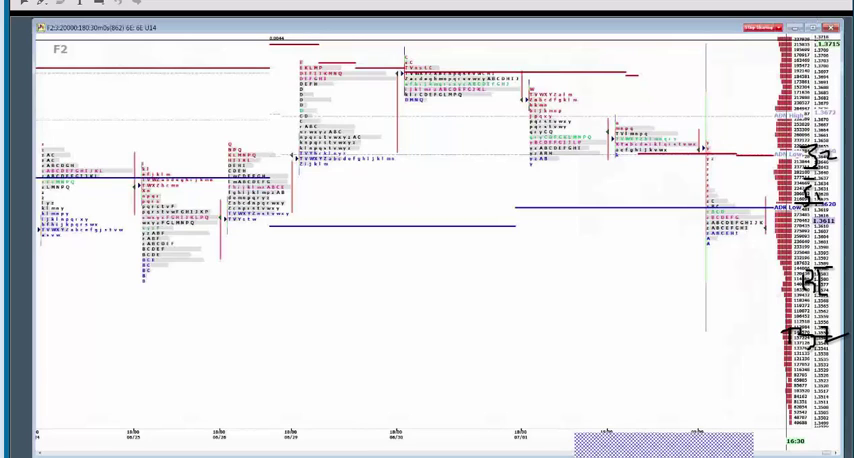
# Extend the lowest buy level line on the 6E U14 price ladder.
pyautogui.moveTo(805, 330); pyautogui.dragTo(848, 336)
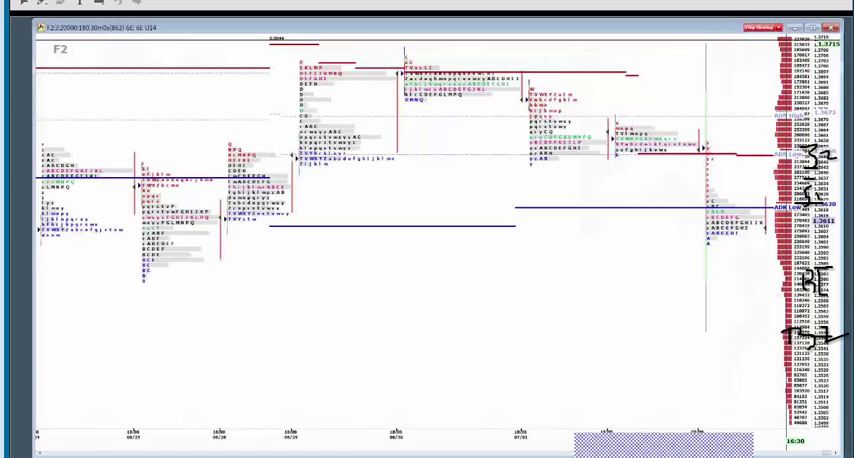